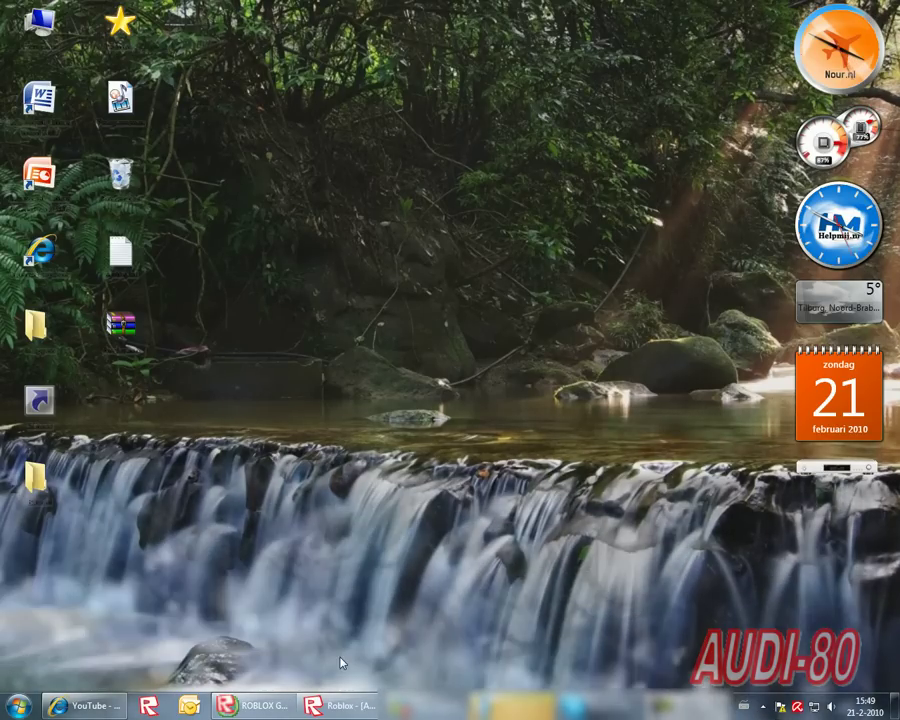
# Restore the Roblox Studio window showing the Roblox profile page from the taskbar.
pyautogui.click(340, 705)
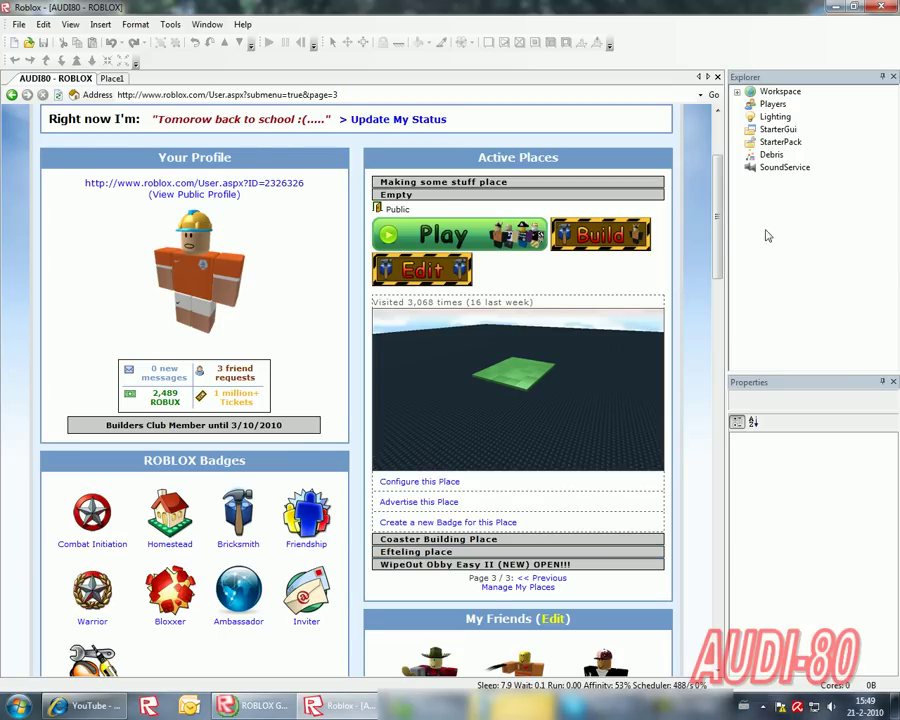
pyautogui.scroll(-1, 717, 236)
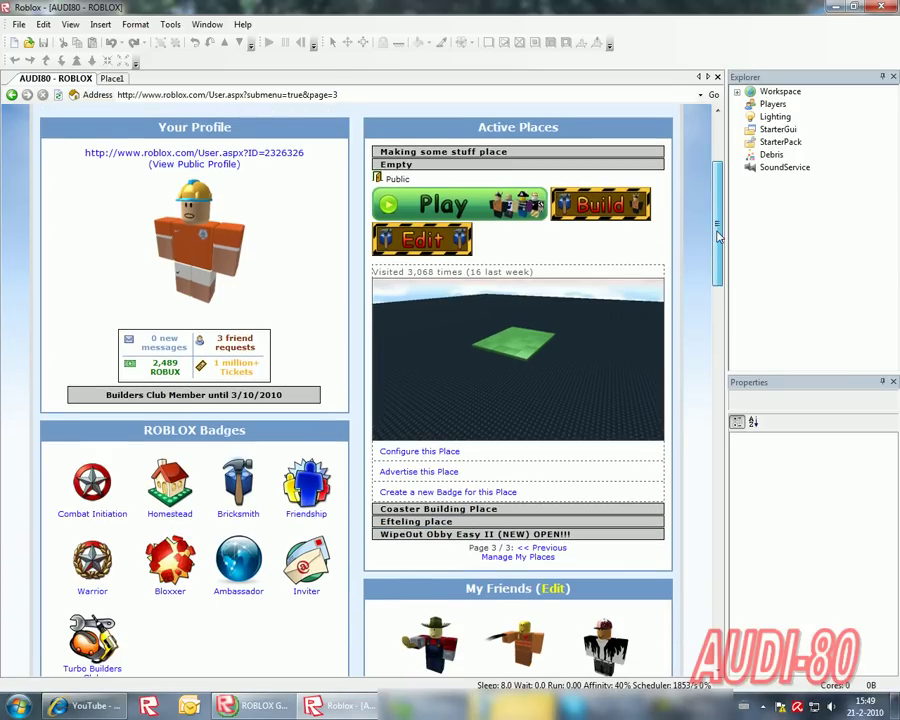
pyautogui.scroll(5, 717, 236)
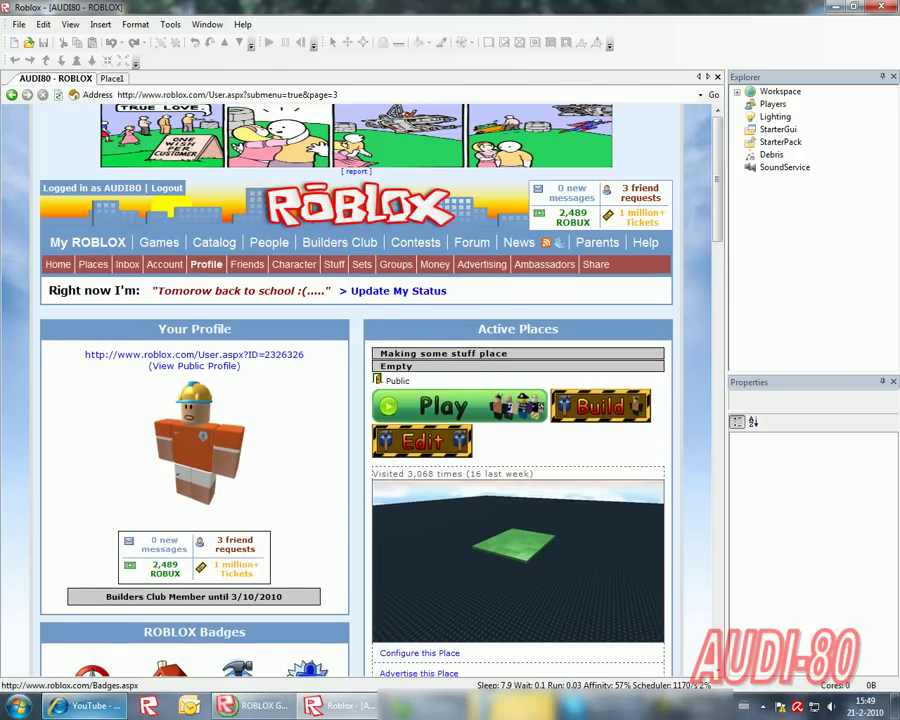
# In Internet Explorer, run a Google Images search for 'AUDI' and browse the results.
pyautogui.click(90, 705)
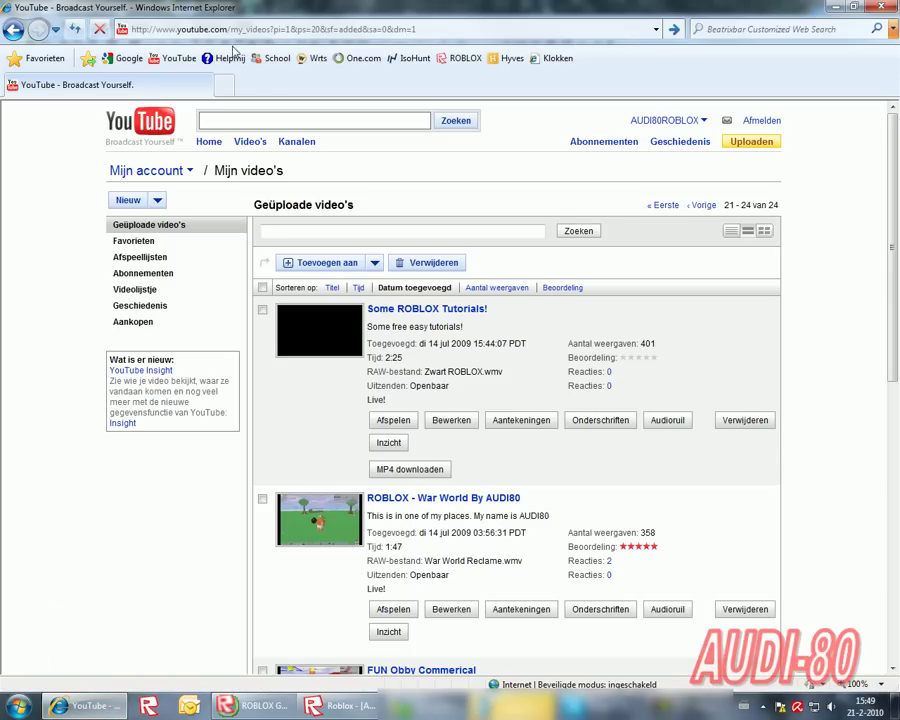
pyautogui.click(122, 59)
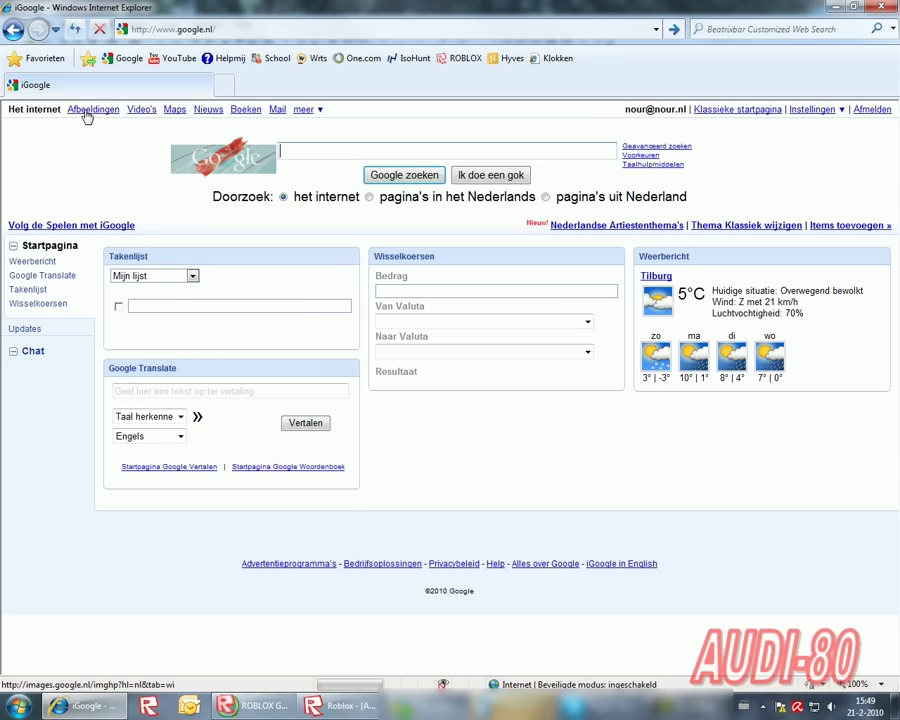
pyautogui.click(88, 112)
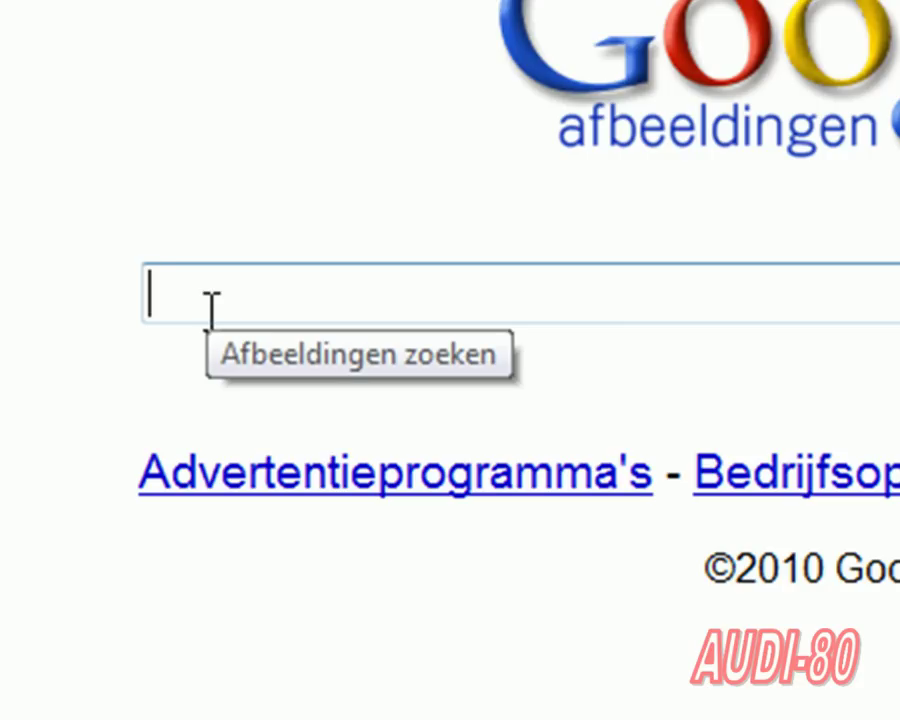
pyautogui.write('AUDI')
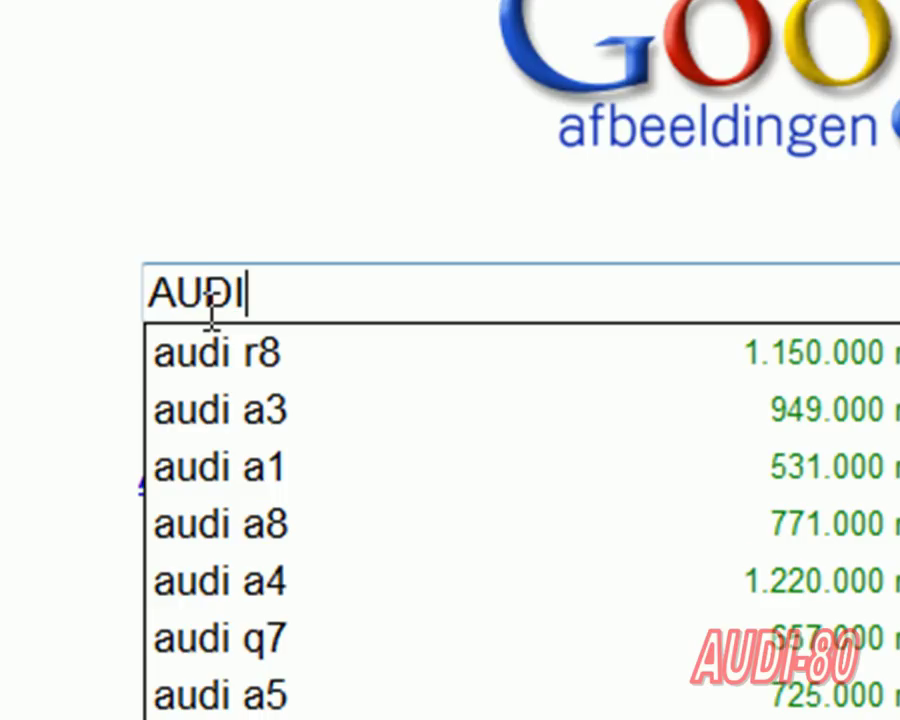
pyautogui.press('Return')
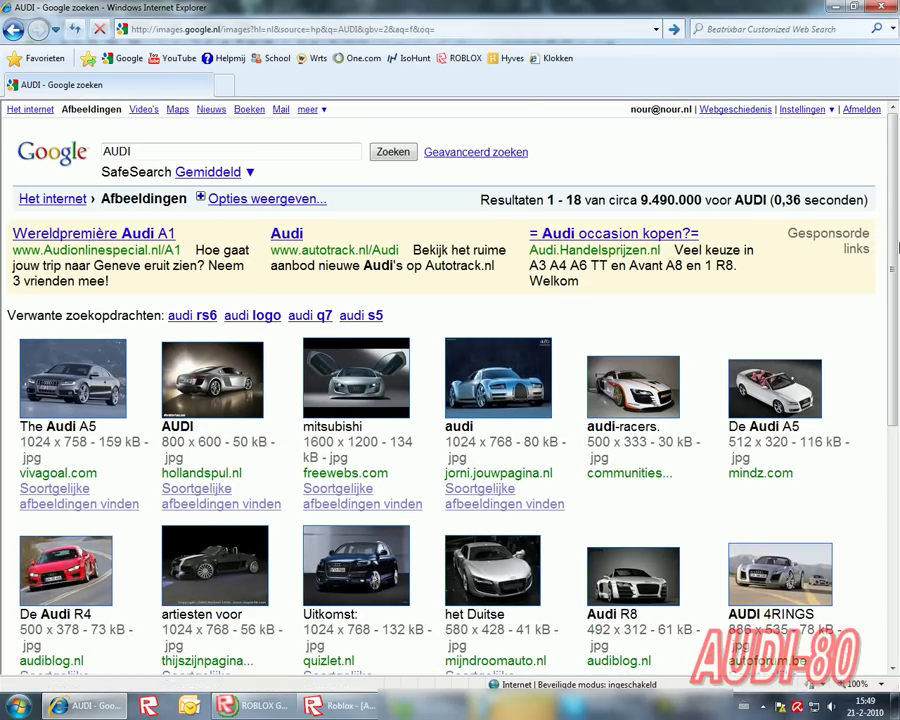
pyautogui.scroll(-1, 897, 280)
pyautogui.moveTo(897, 280); pyautogui.dragTo(893, 396)
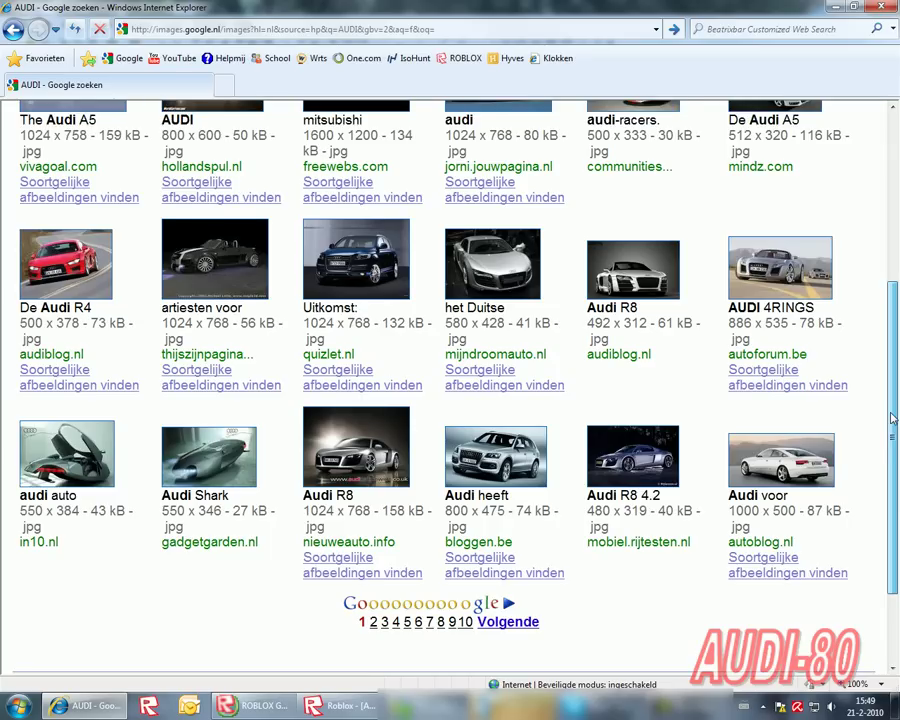
pyautogui.moveTo(892, 395); pyautogui.dragTo(879, 444)
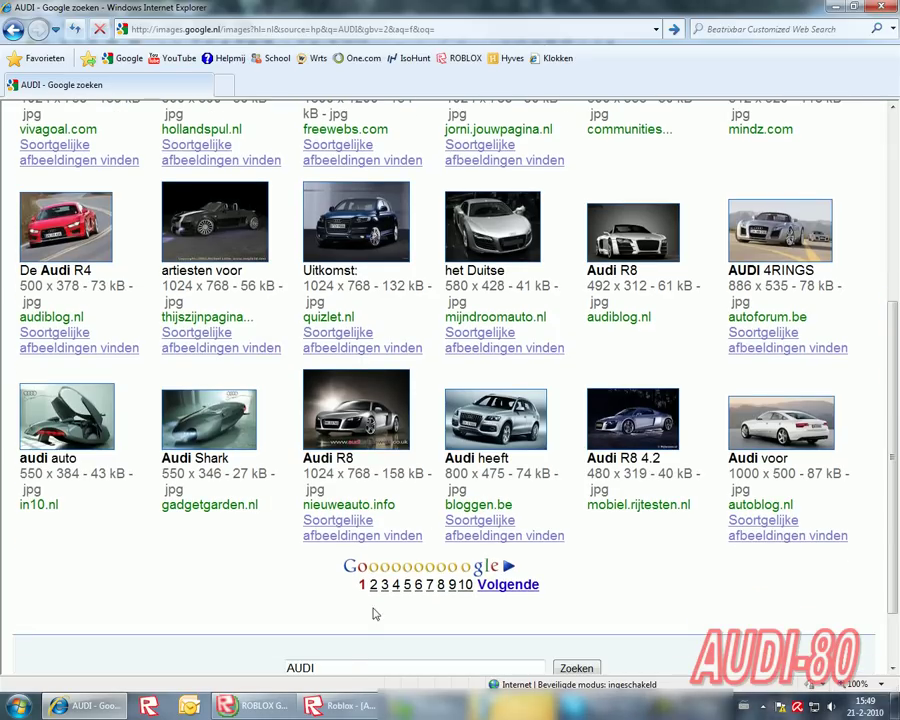
# Refine the image search to 'AUDI a4'.
pyautogui.click(347, 668)
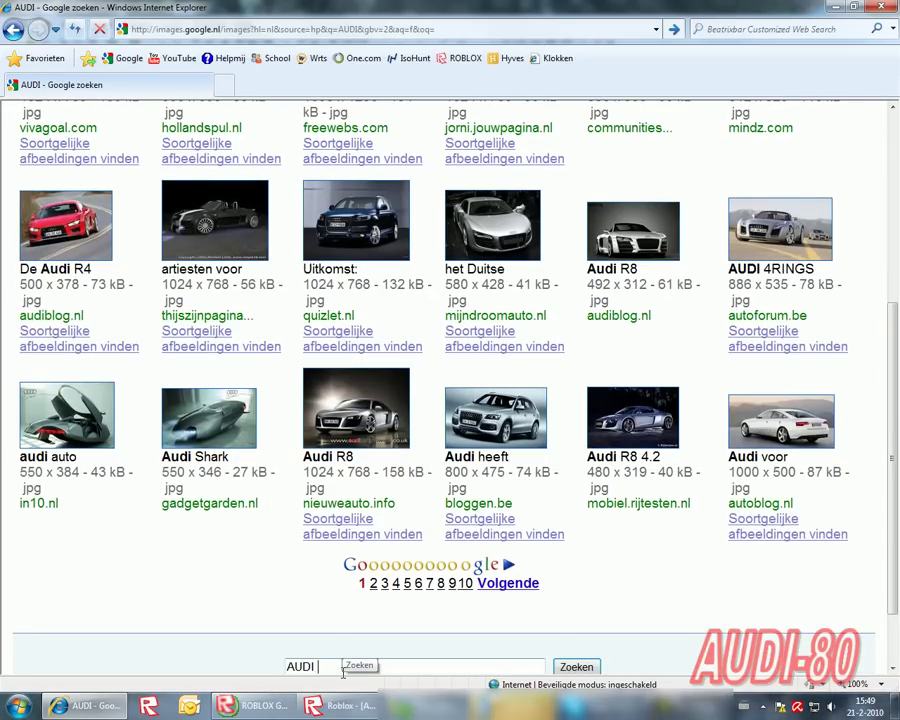
pyautogui.write('a4')
pyautogui.press('Return')
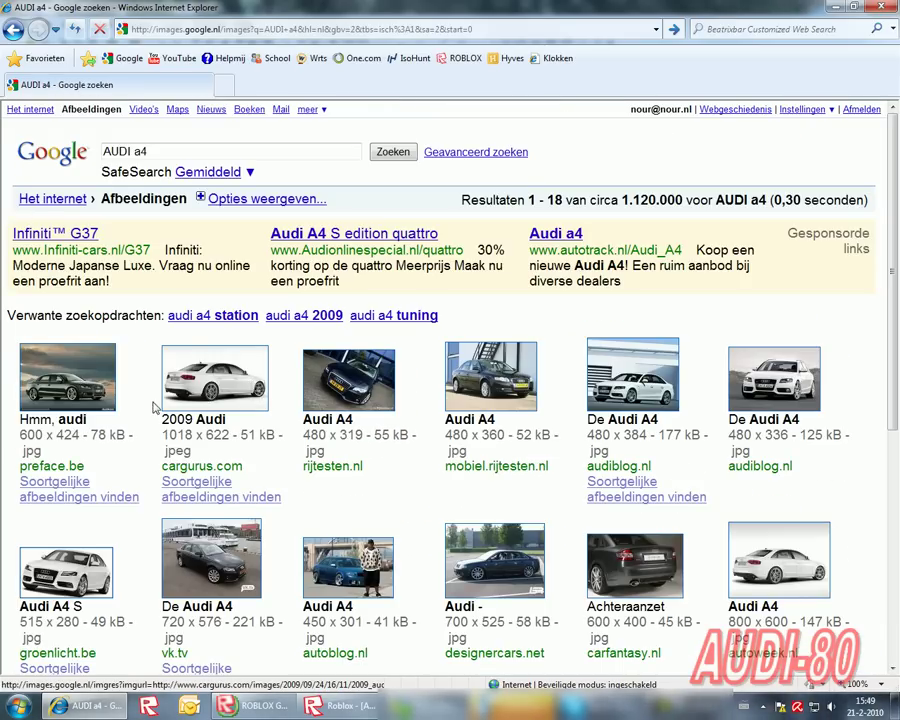
pyautogui.scroll(-1, 507, 394)
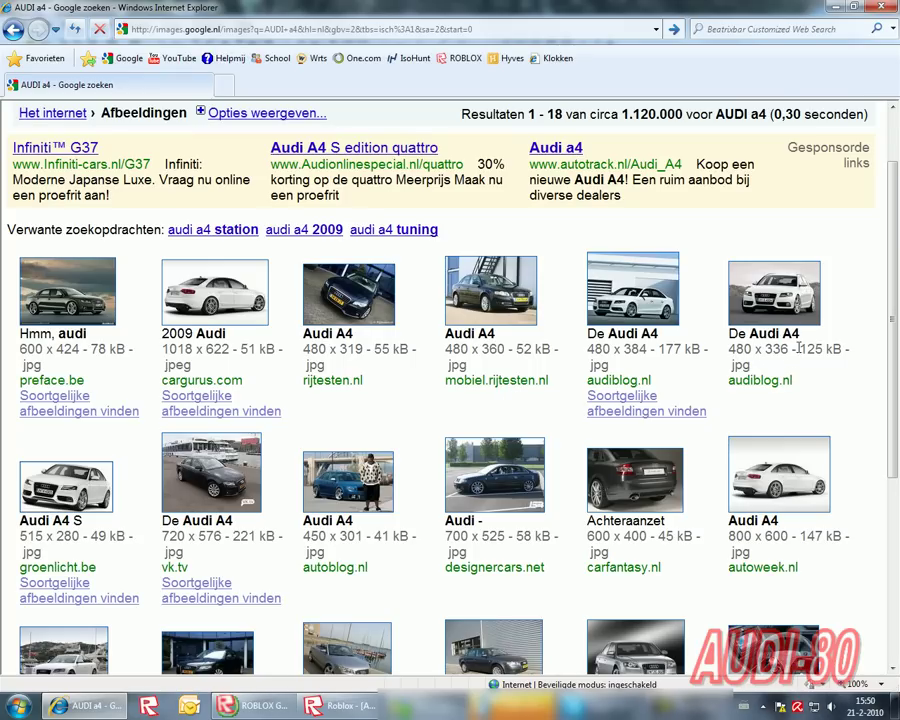
# Open the black Audi A4 photo at full size and save it as 'AUDI tutorial'.
pyautogui.click(349, 294)
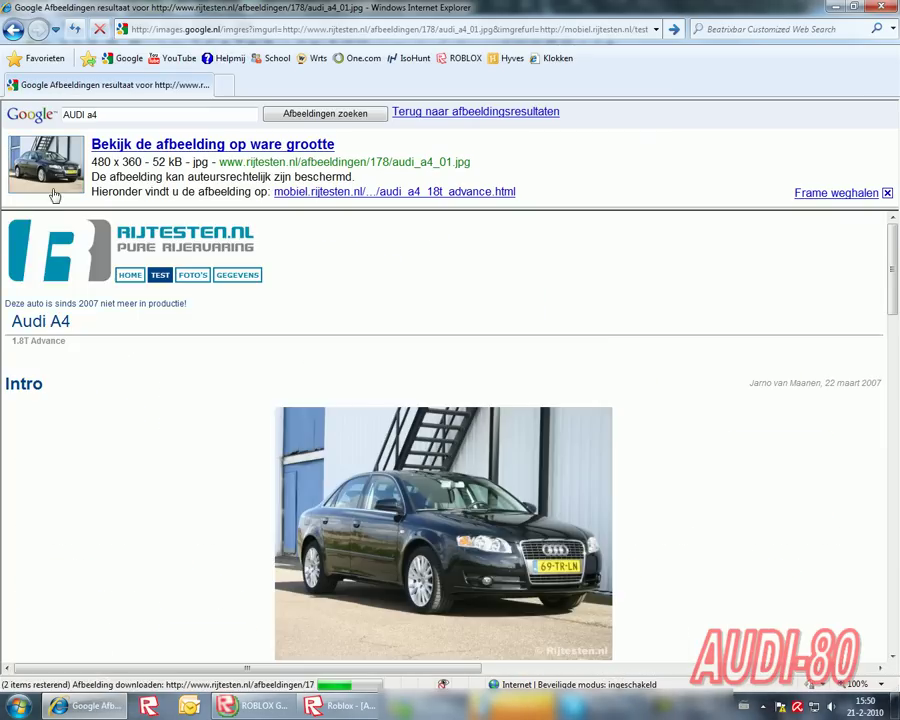
pyautogui.click(55, 193)
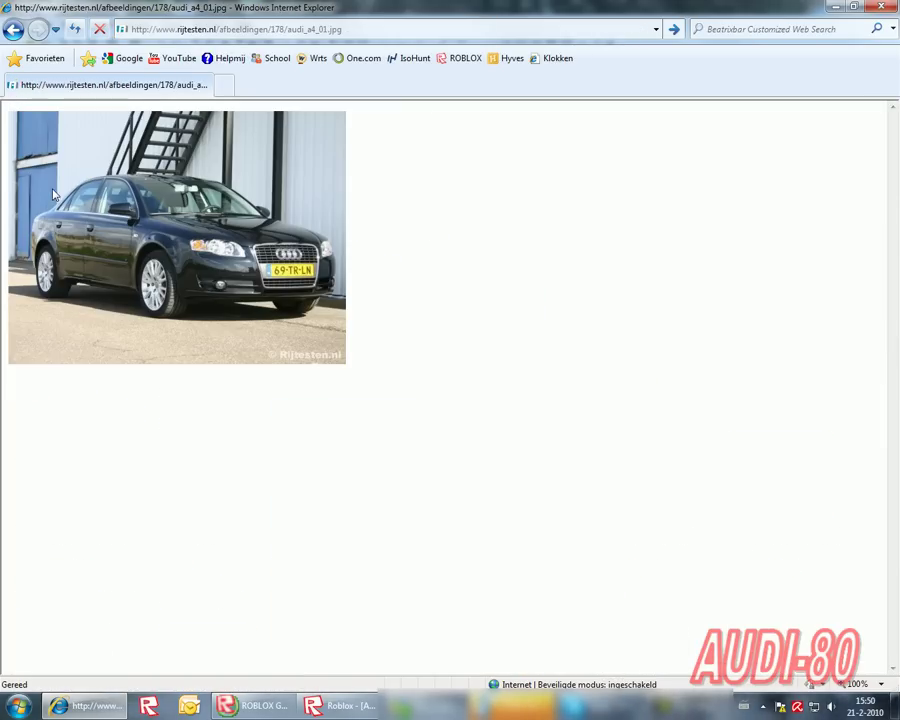
pyautogui.rightClick(137, 226)
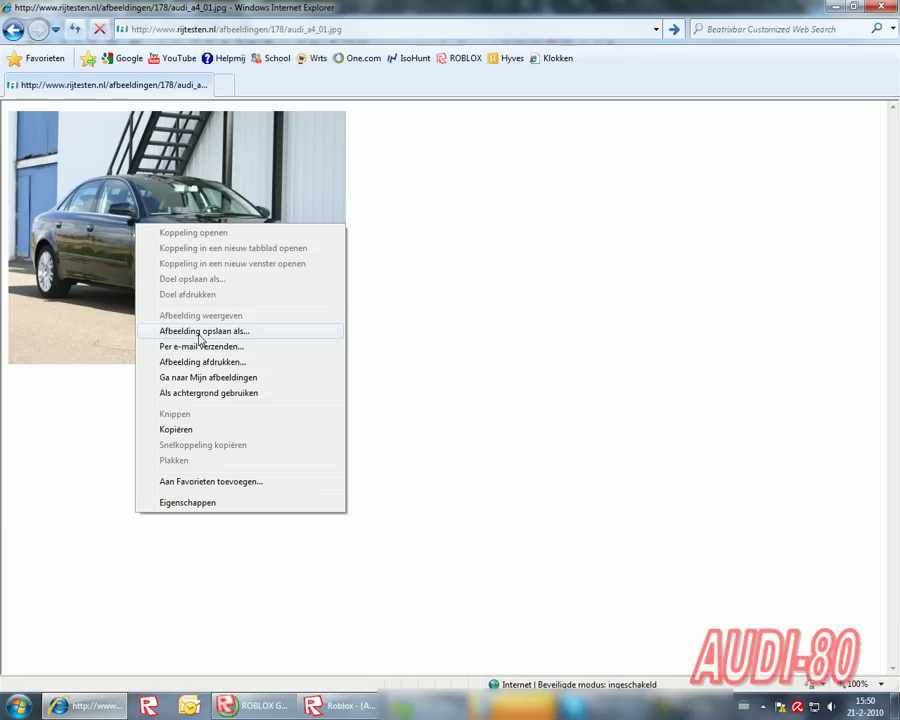
pyautogui.click(198, 335)
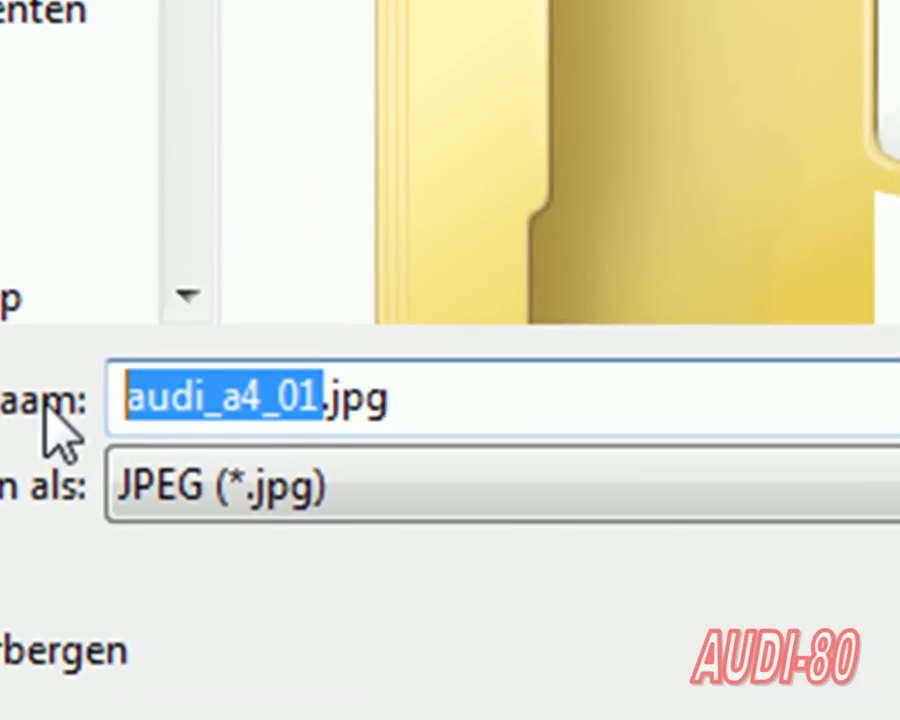
pyautogui.write('YouTube')
pyautogui.press('BackSpace')
pyautogui.press('BackSpace')
pyautogui.press('BackSpace')
pyautogui.press('BackSpace')
pyautogui.press('BackSpace')
pyautogui.press('BackSpace')
pyautogui.press('BackSpace')
pyautogui.write('AUDI tutorial')
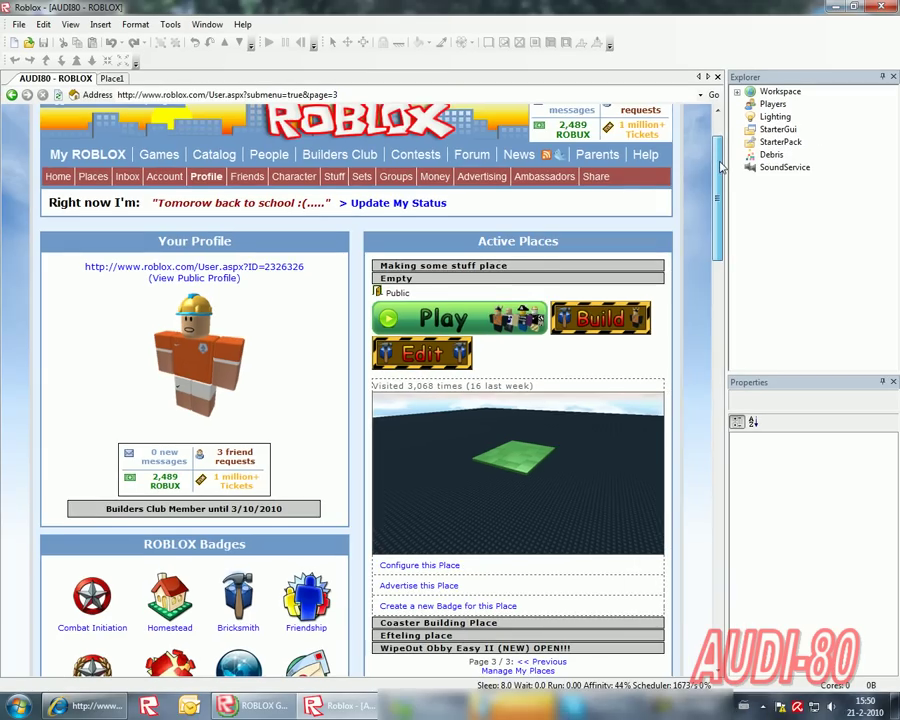
# Go to the Roblox page for creating a new decal.
pyautogui.moveTo(718, 167); pyautogui.dragTo(706, 528)
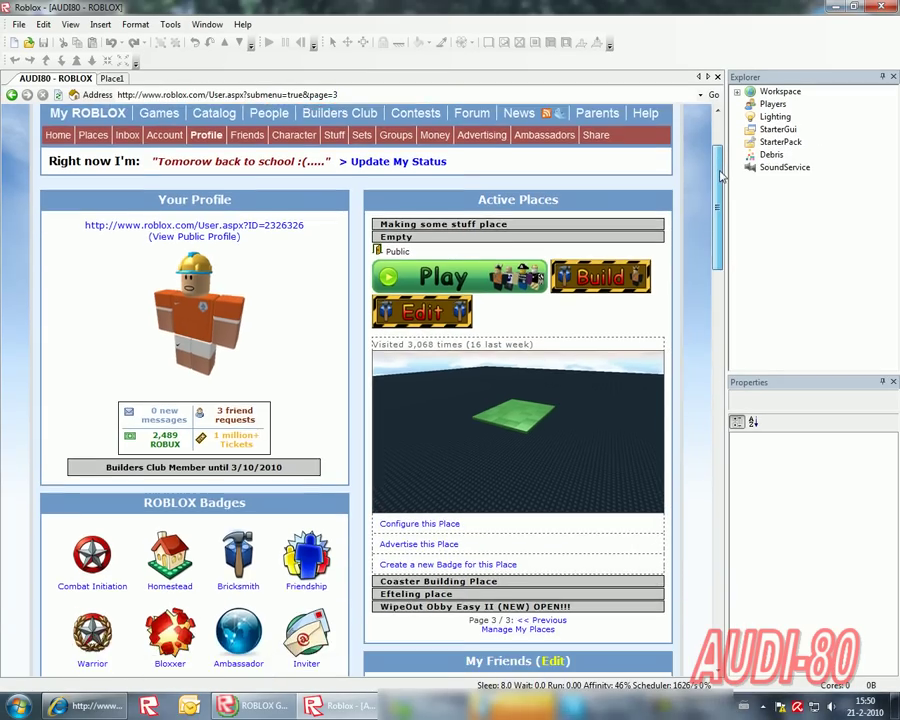
pyautogui.scroll(-3, 706, 528)
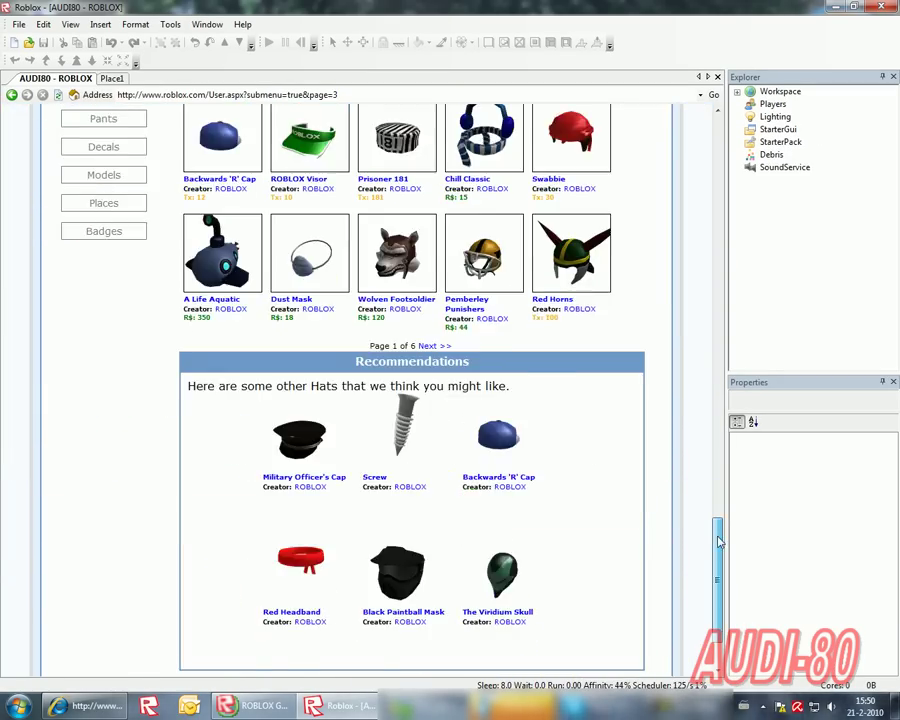
pyautogui.scroll(5, 706, 528)
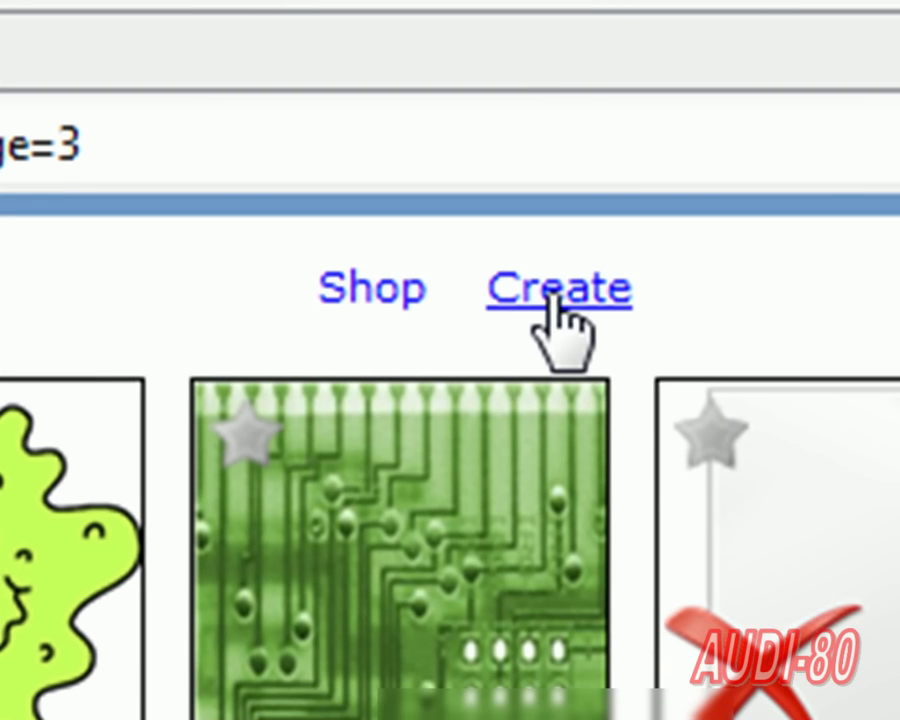
pyautogui.click(551, 300)
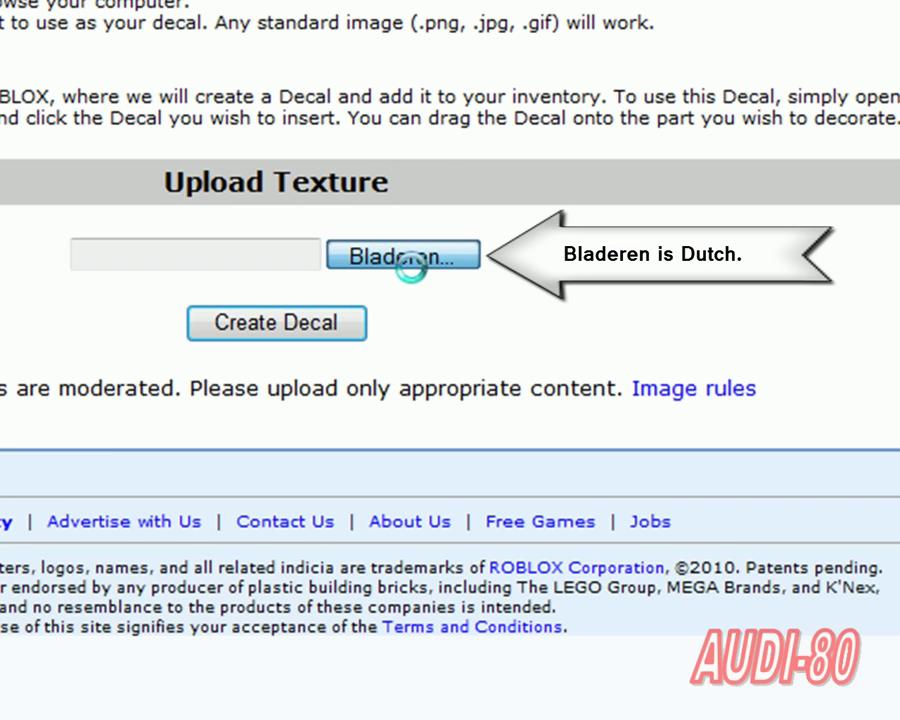
# Choose AUDI tutorial.jpg from the Afbeeldingen library as the decal image.
pyautogui.click(428, 258)
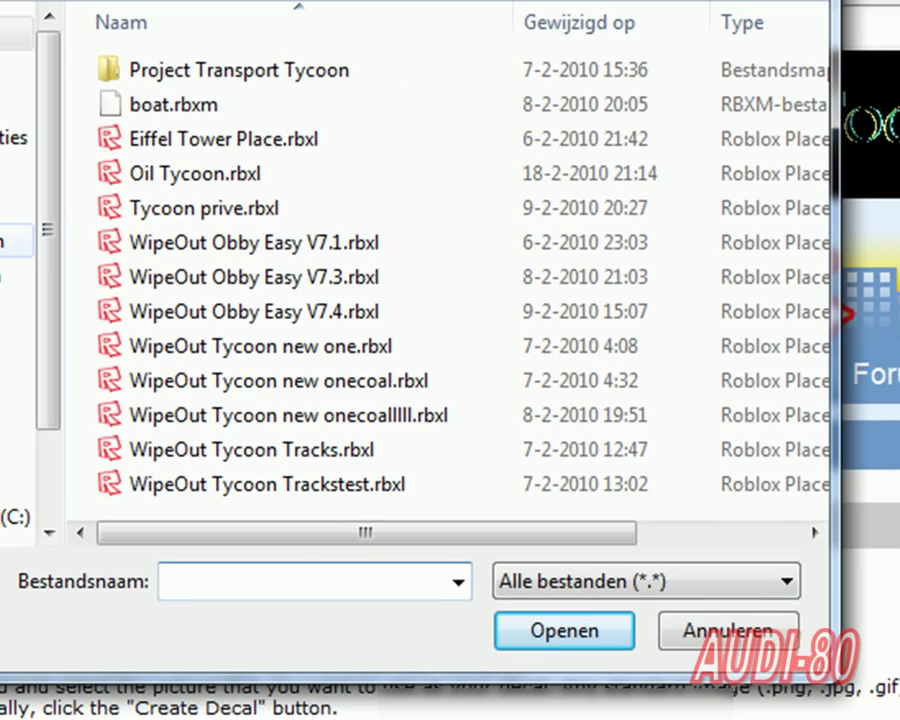
pyautogui.click(12, 169)
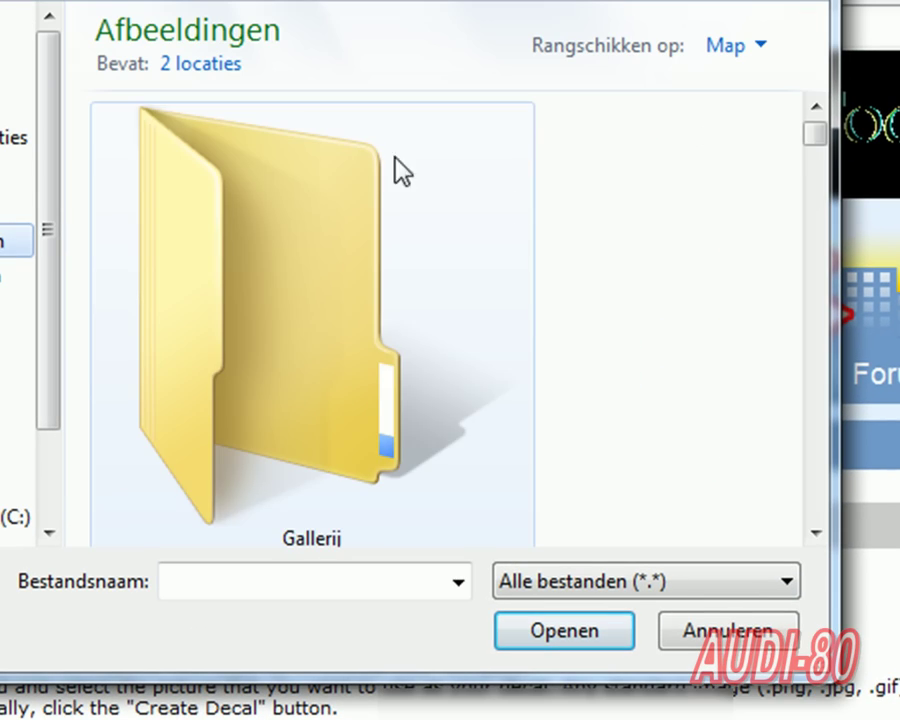
pyautogui.moveTo(806, 126); pyautogui.dragTo(830, 223)
pyautogui.click(368, 579)
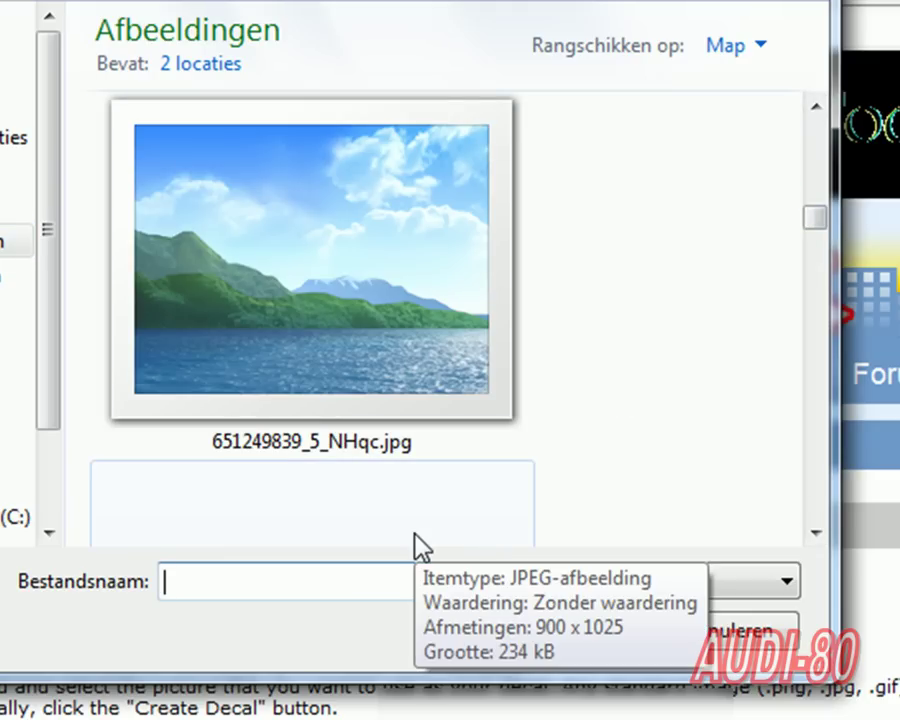
pyautogui.write('audi')
pyautogui.press('Down')
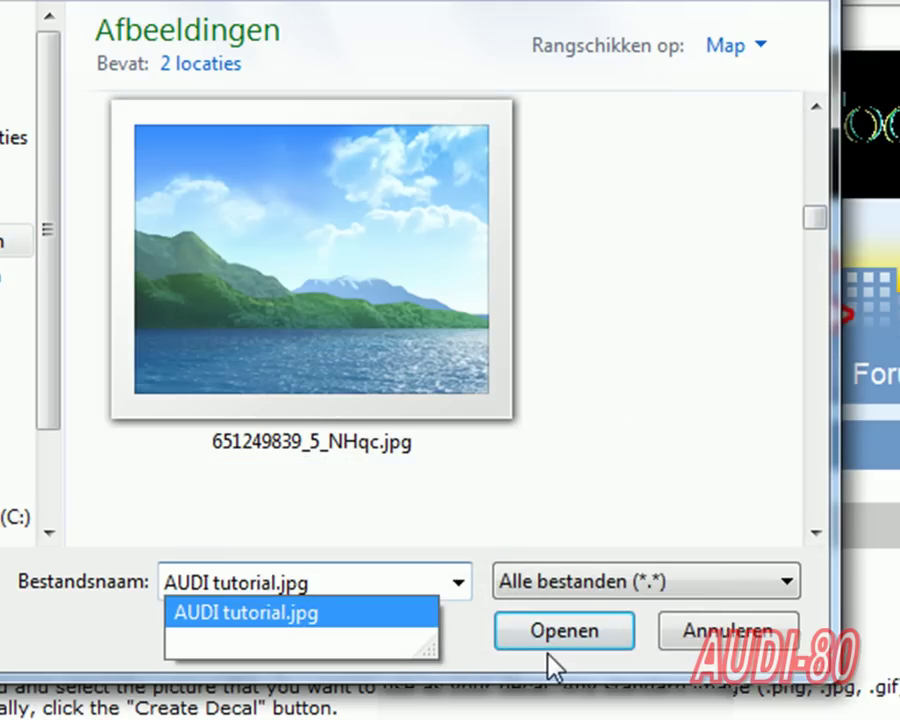
pyautogui.click(617, 630)
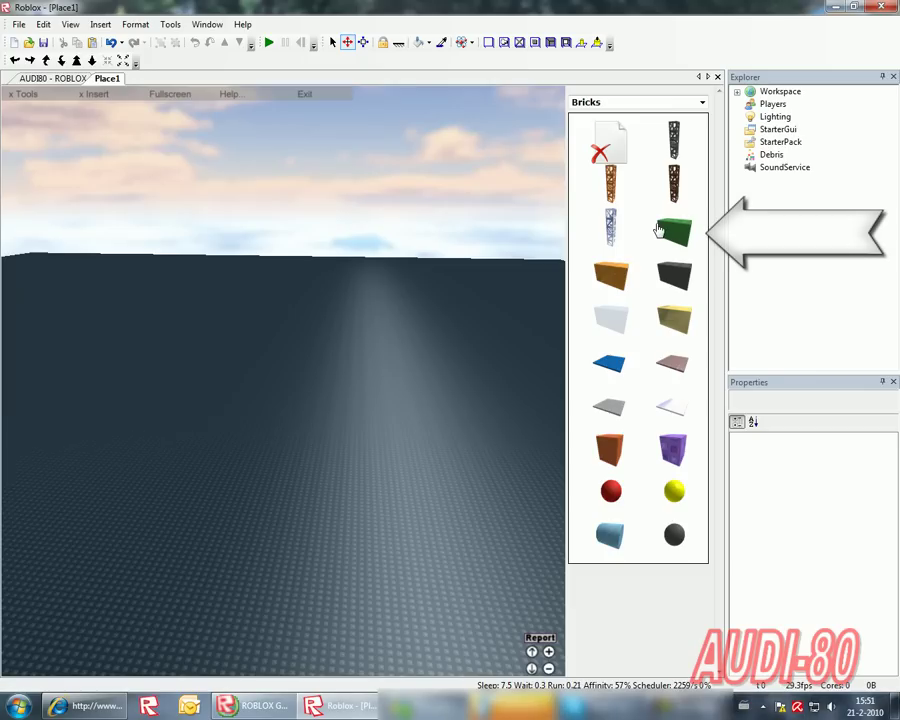
# Insert a green brick, stretch it into a large panel, and show My Decals.
pyautogui.click(678, 238)
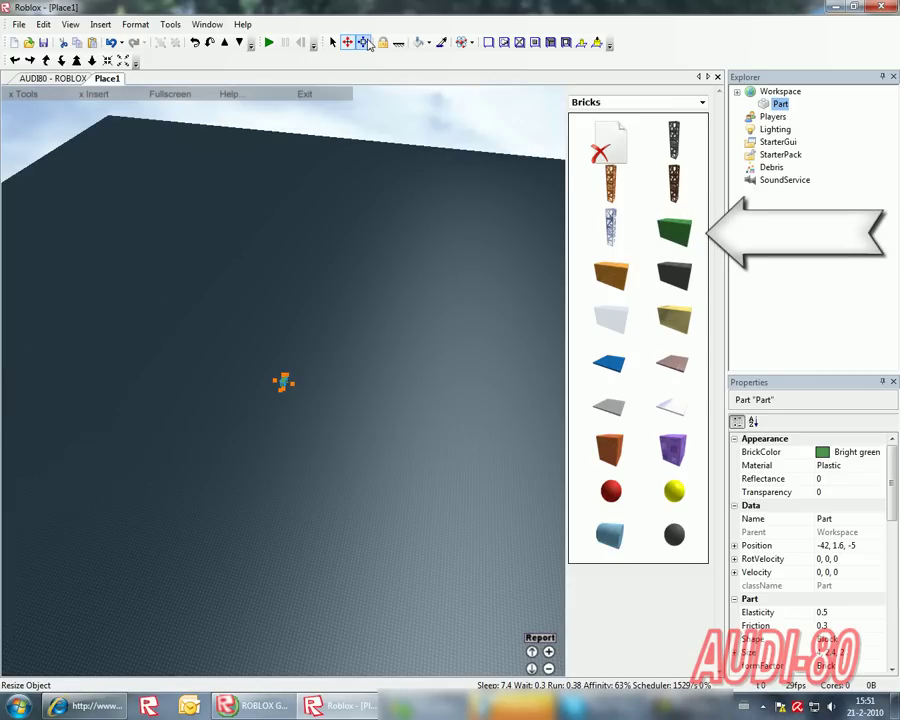
pyautogui.click(368, 45)
pyautogui.scroll(5, 323, 403)
pyautogui.moveTo(323, 403); pyautogui.dragTo(408, 168)
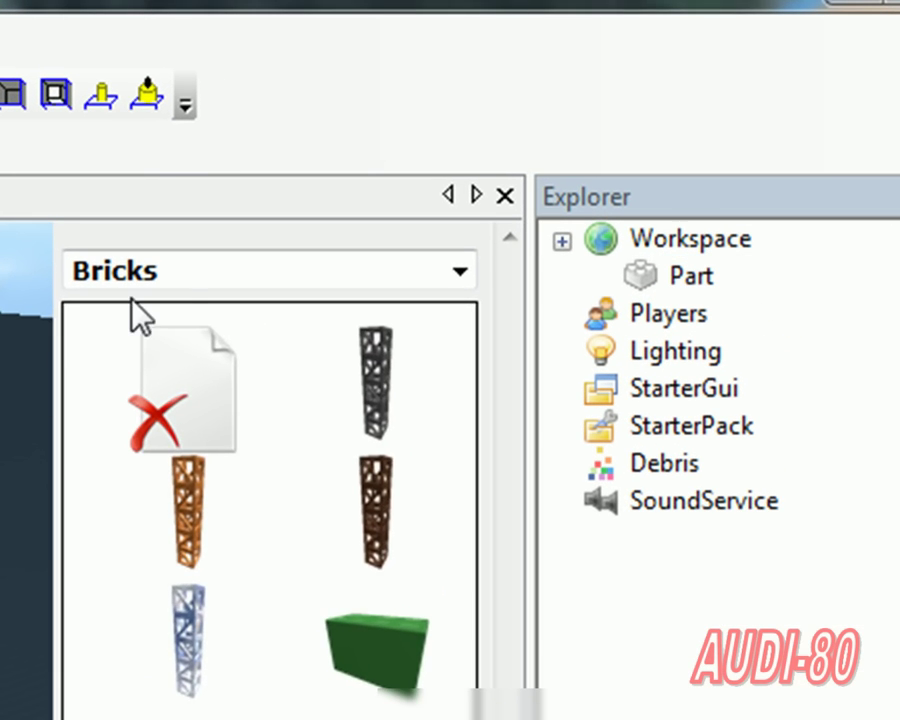
pyautogui.click(160, 271)
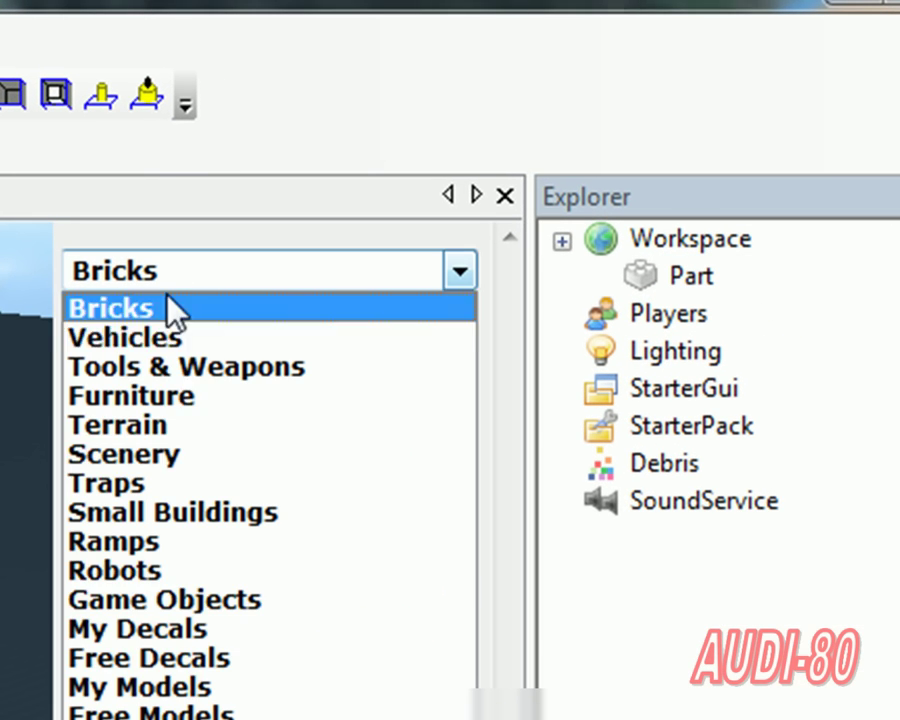
pyautogui.click(203, 629)
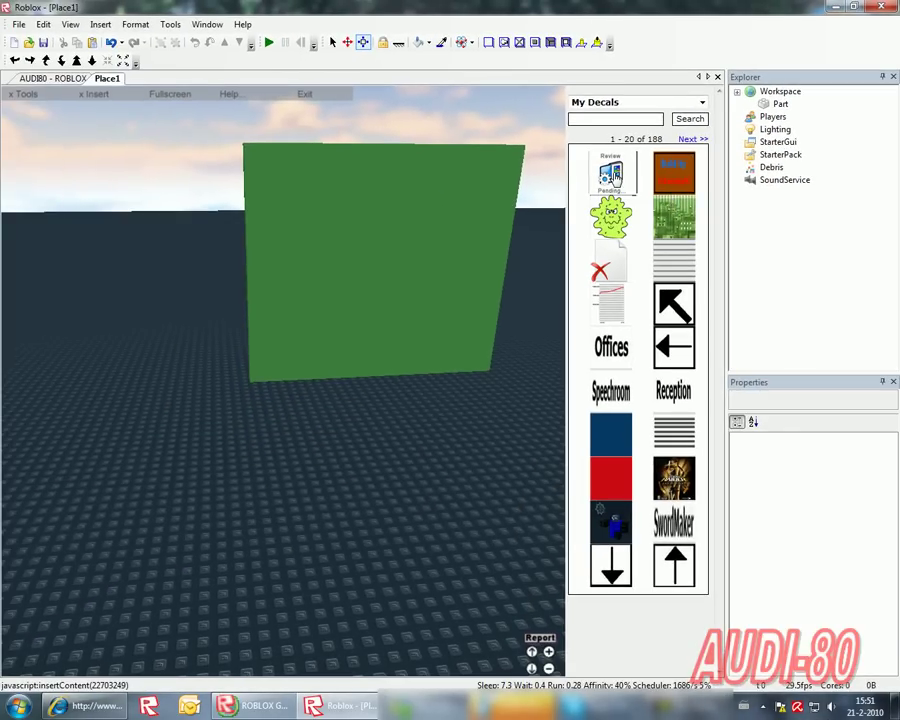
# Apply the black Audi decal to the green panel.
pyautogui.click(613, 175)
pyautogui.click(344, 256)
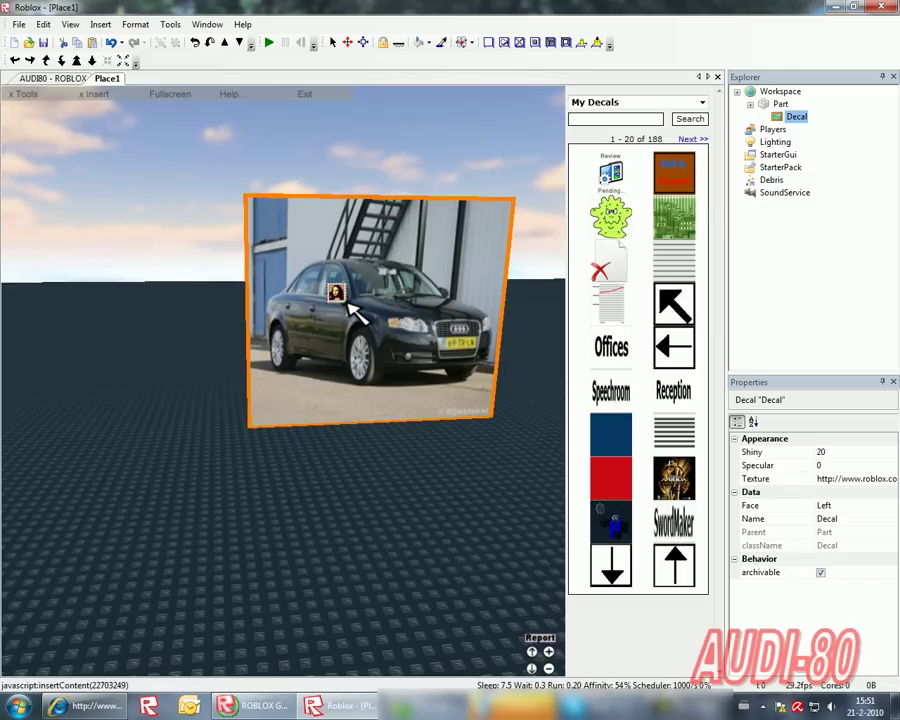
pyautogui.scroll(3, 305, 355)
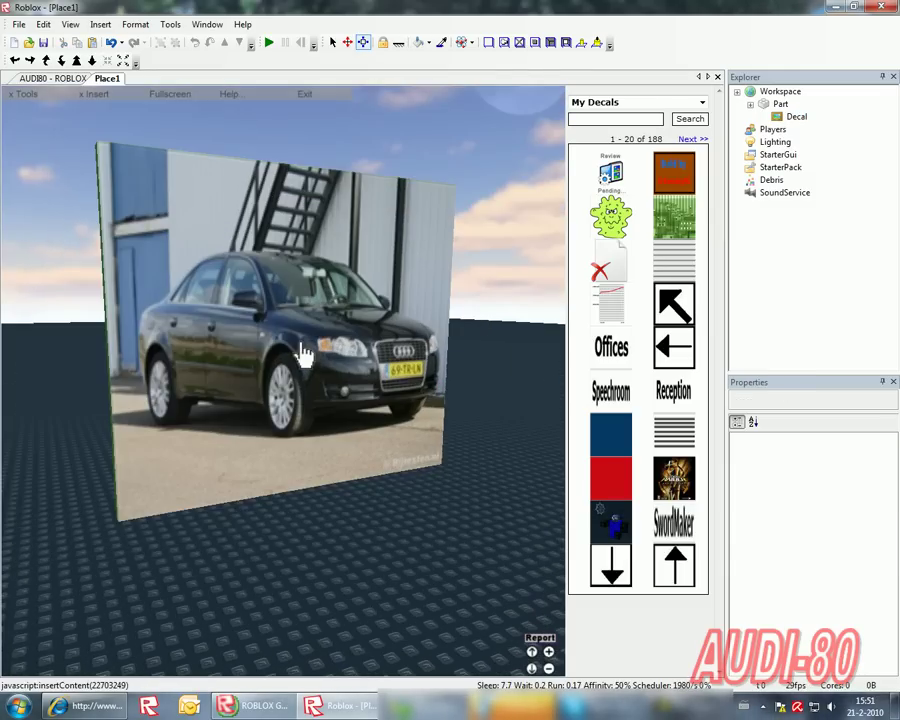
pyautogui.moveTo(305, 355); pyautogui.dragTo(302, 351, button='right')
# Shorten the panel slightly from the top, then save the place and exit.
pyautogui.click(302, 351)
pyautogui.moveTo(273, 180); pyautogui.dragTo(328, 208)
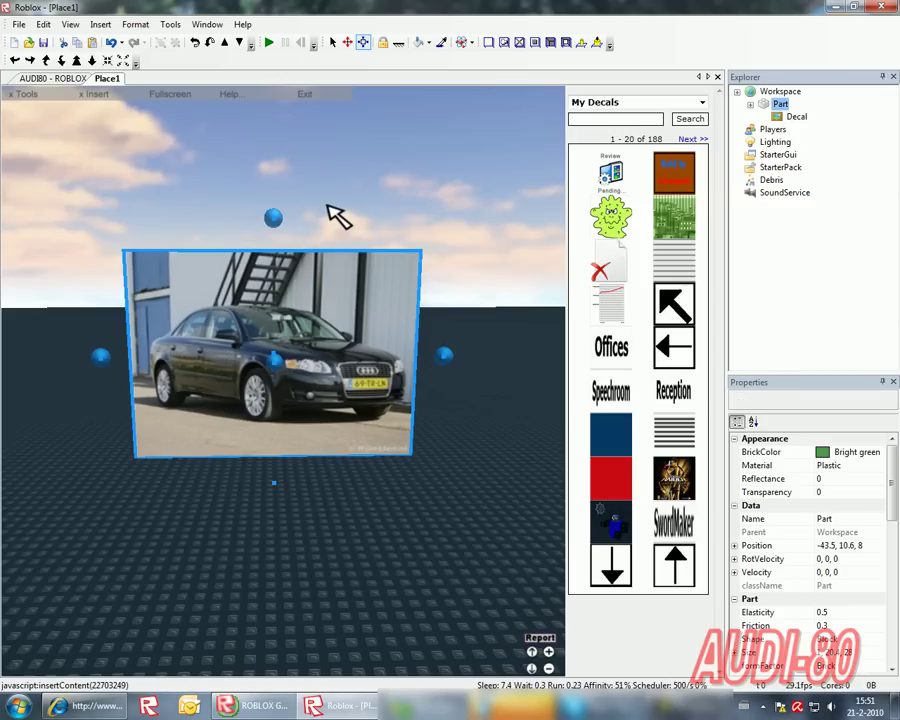
pyautogui.click(337, 215)
pyautogui.moveTo(337, 215); pyautogui.dragTo(341, 130, button='right')
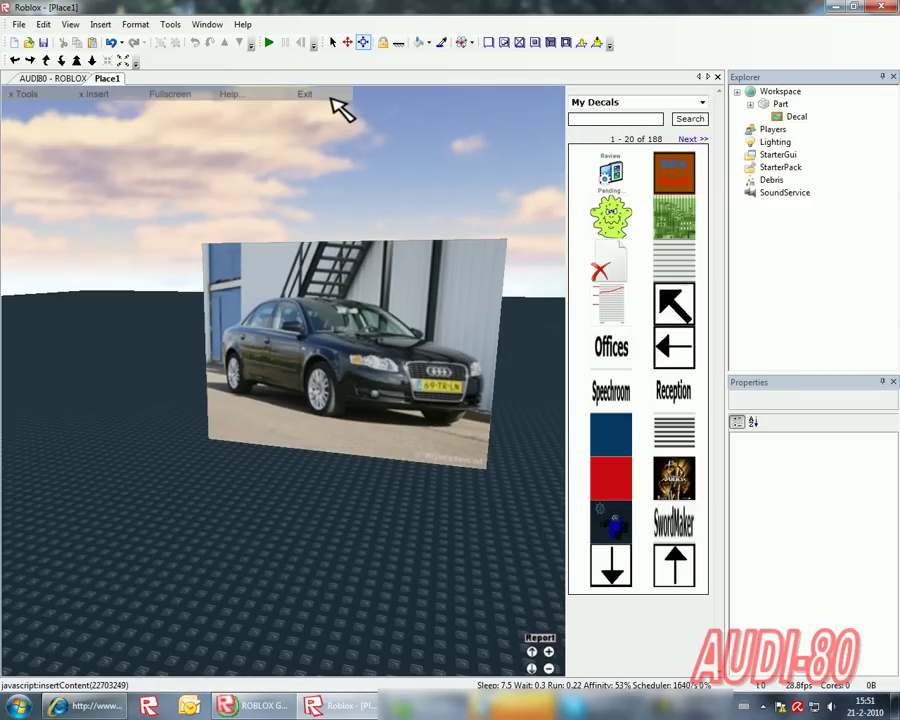
pyautogui.click(304, 94)
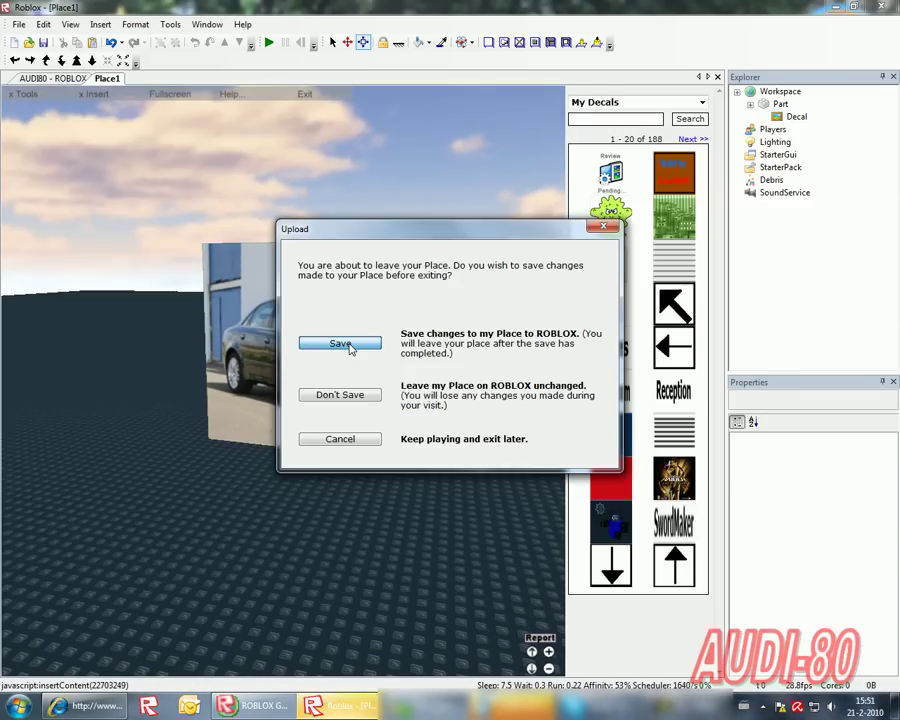
pyautogui.click(346, 343)
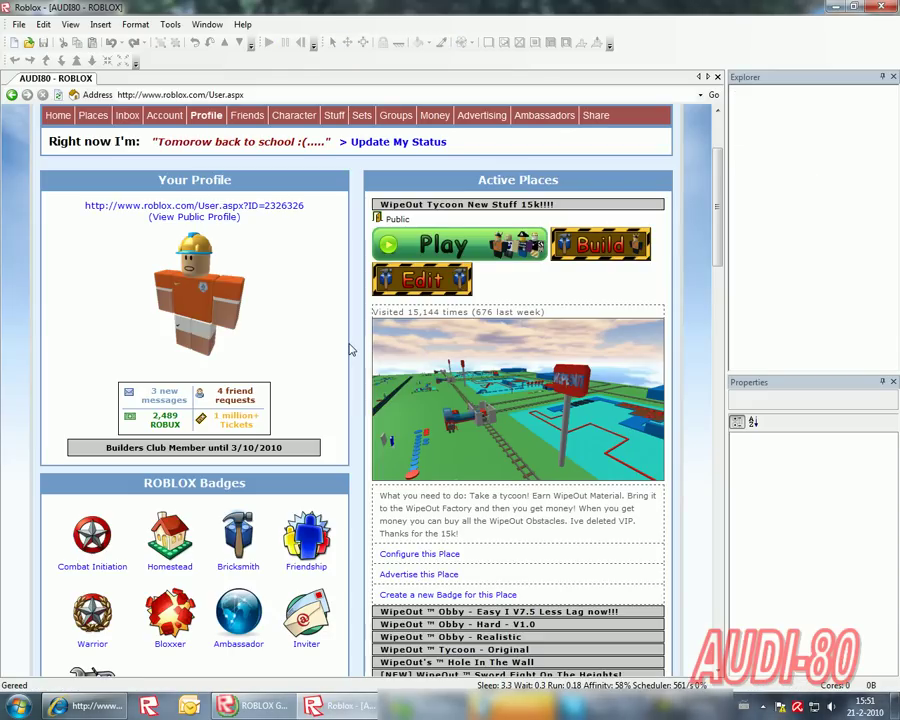